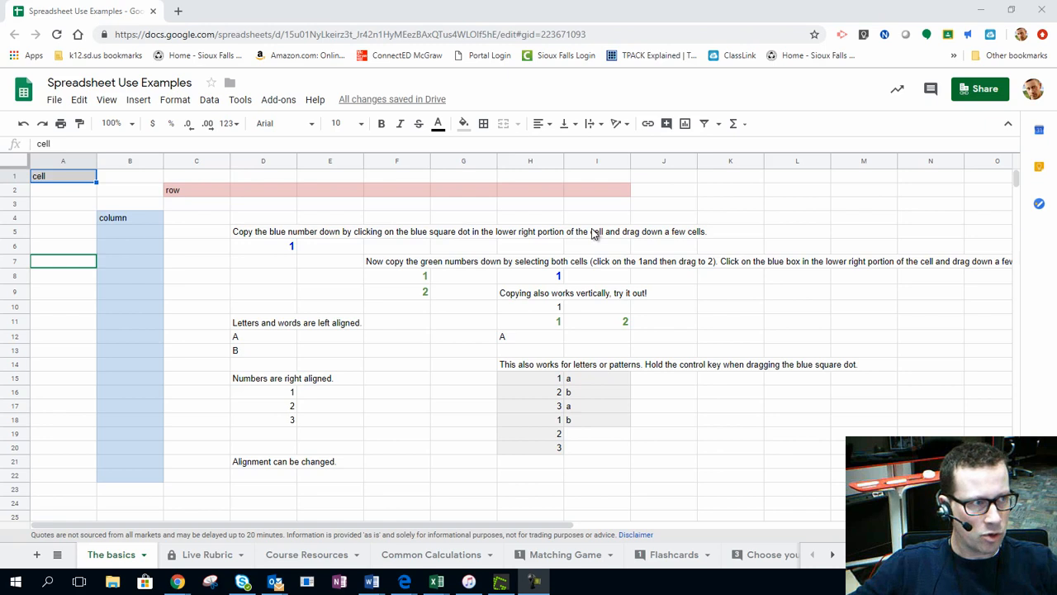
left_click(55, 100)
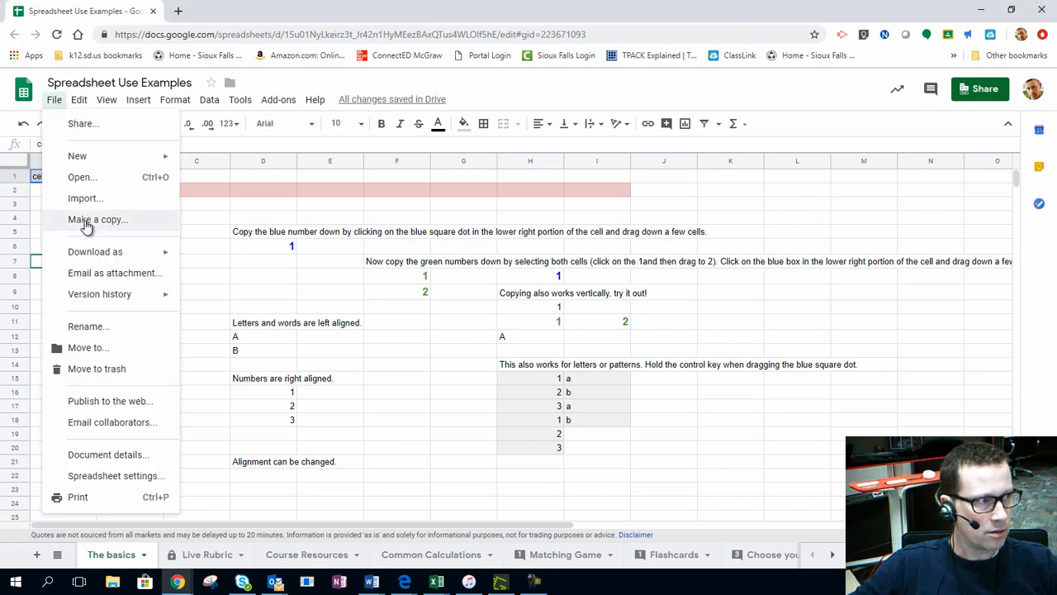
left_click(219, 221)
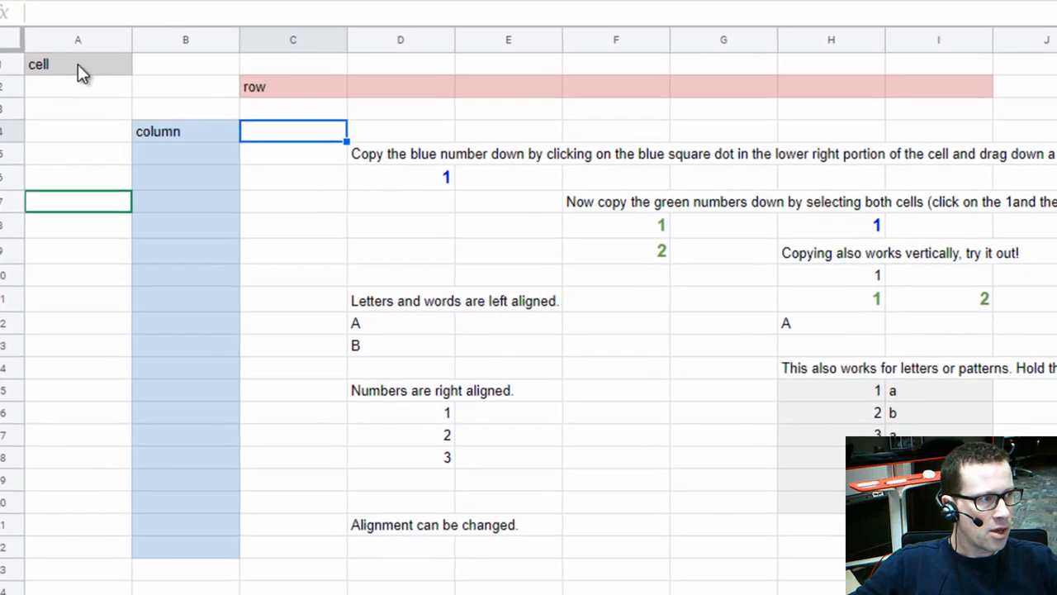
Select cell A1, a few other single cells in column A, and the blue column range B4:B22.
left_click(58, 117)
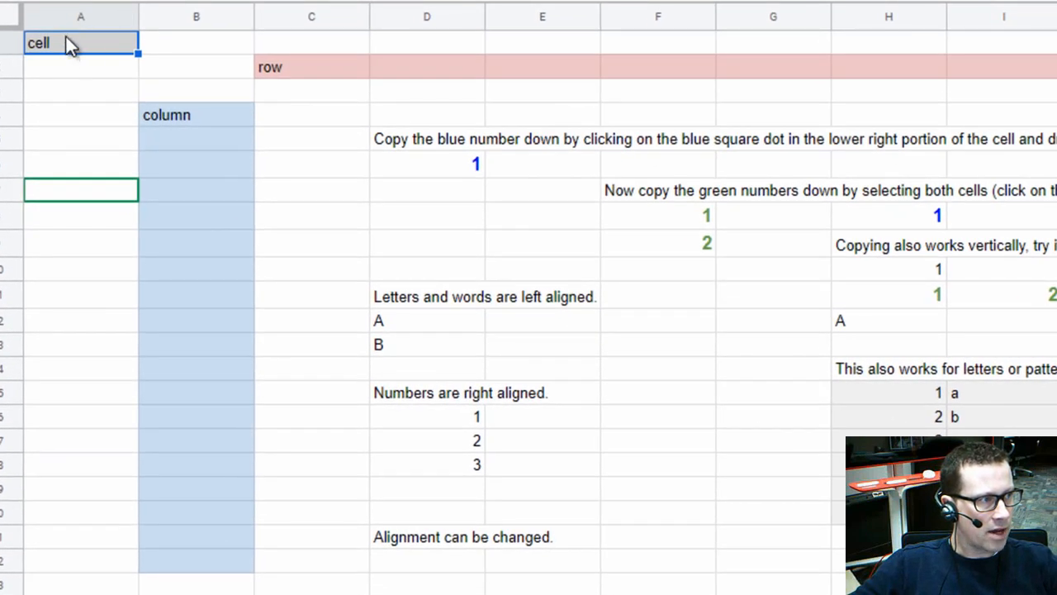
left_click_drag(61, 44, 79, 186)
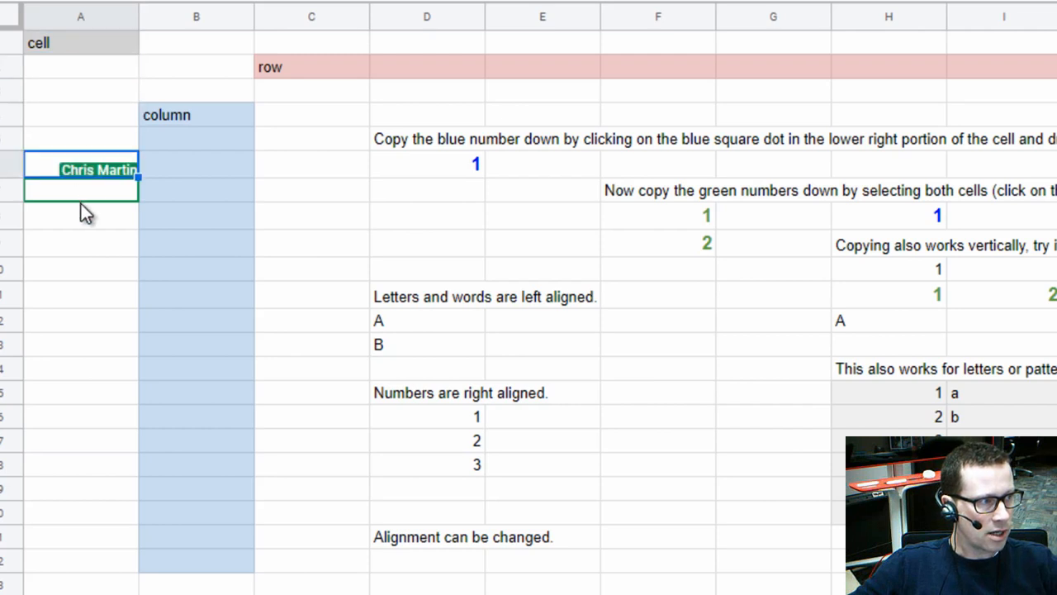
left_click(88, 115)
left_click_drag(212, 115, 211, 568)
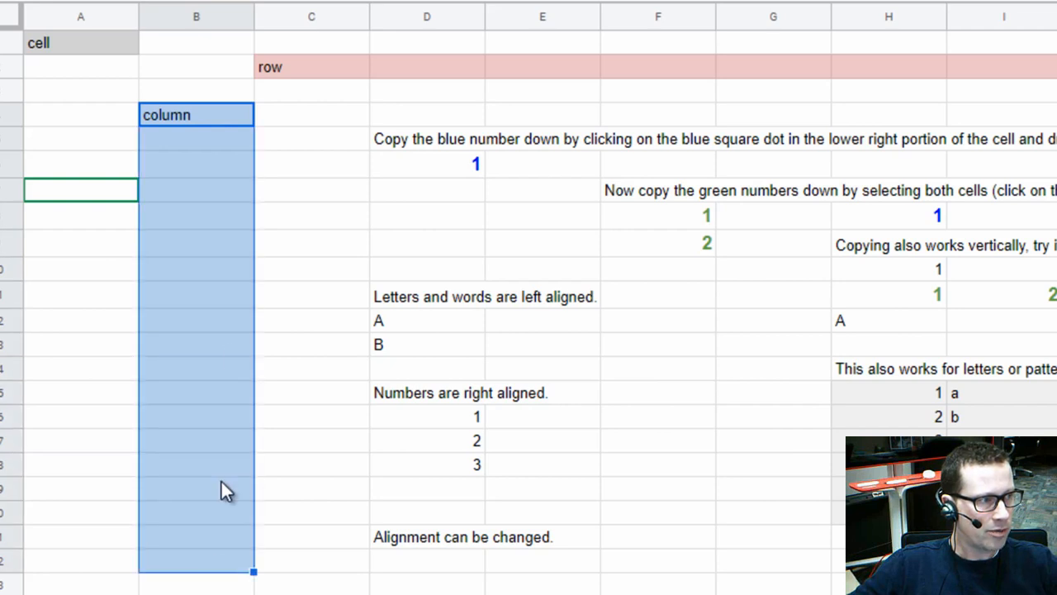
Select the entire columns B, C, D and E one after another, and finally the entire row 2.
left_click(211, 23)
left_click(312, 23)
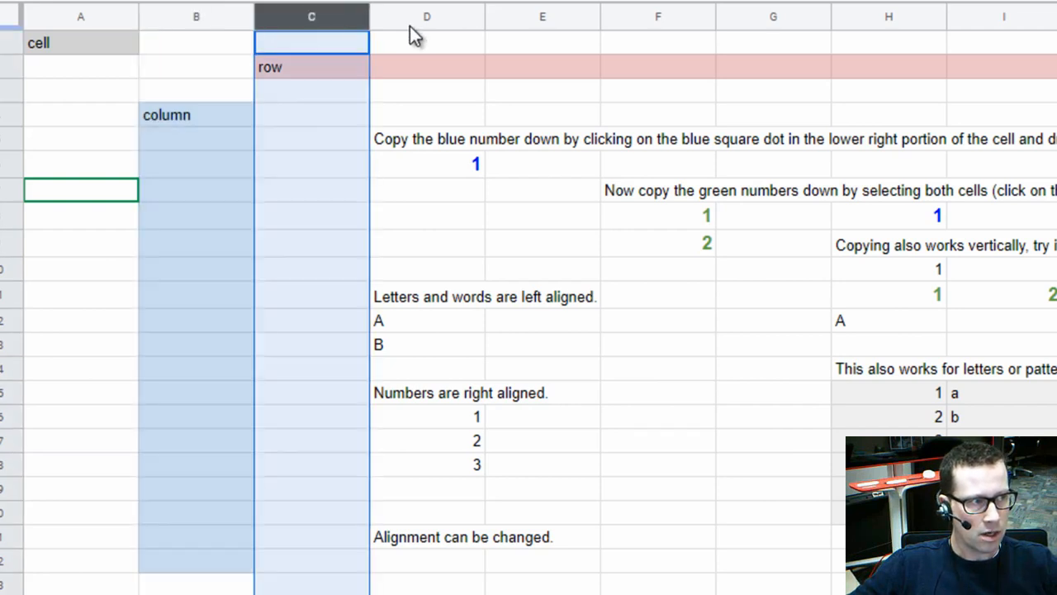
left_click(416, 19)
left_click(524, 18)
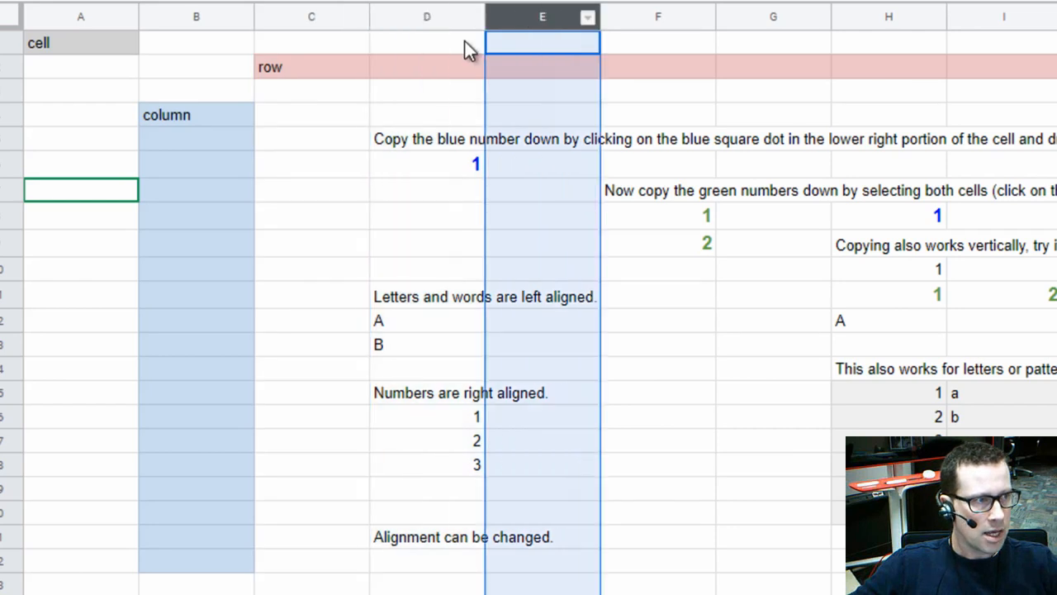
left_click(300, 69)
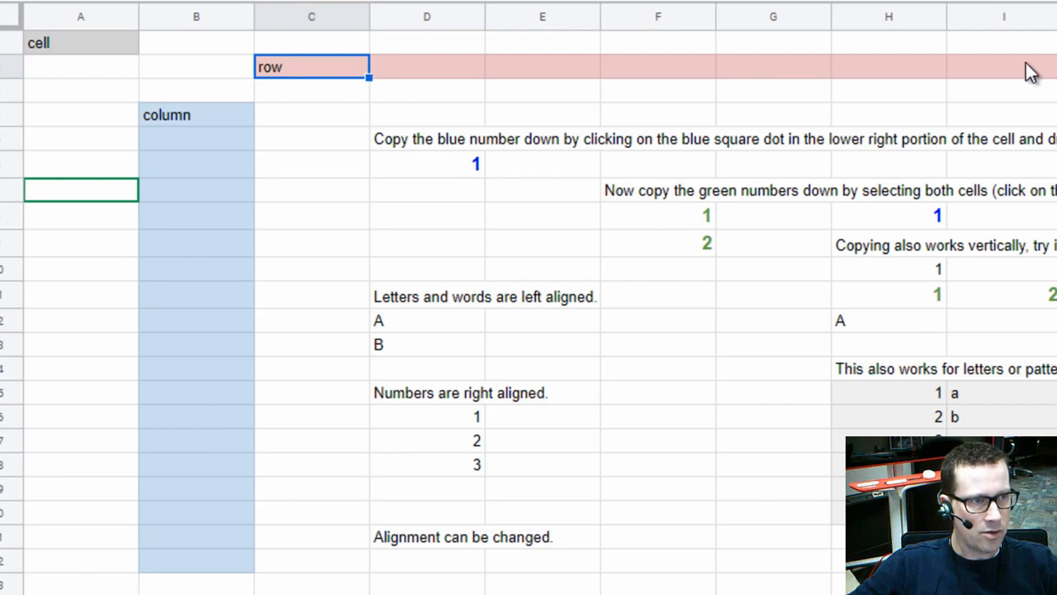
left_click(7, 67)
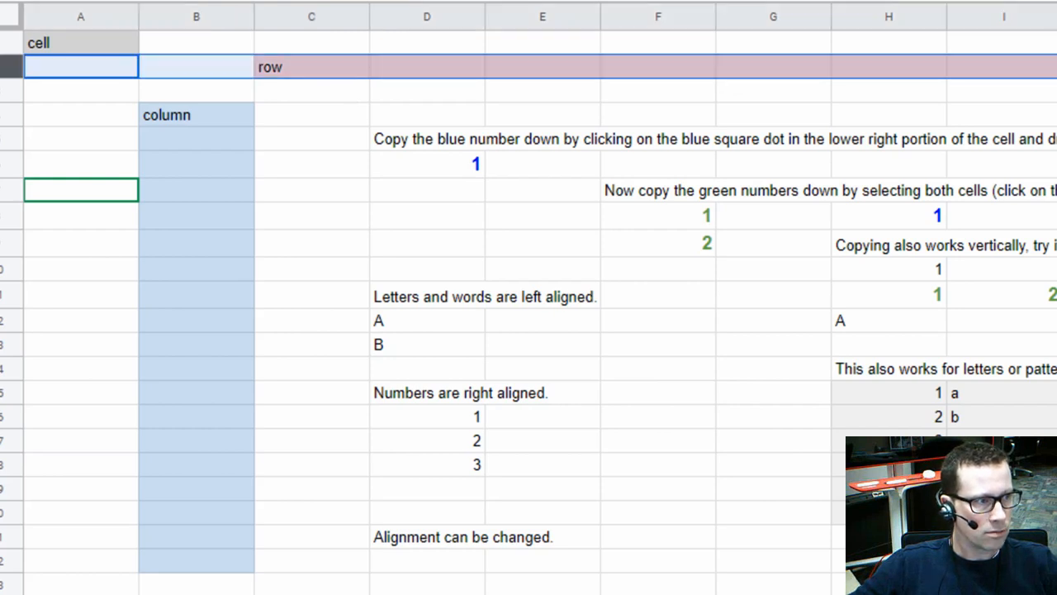
Set the text wrapping of the long instruction in cell D5 to Clip.
left_click(457, 140)
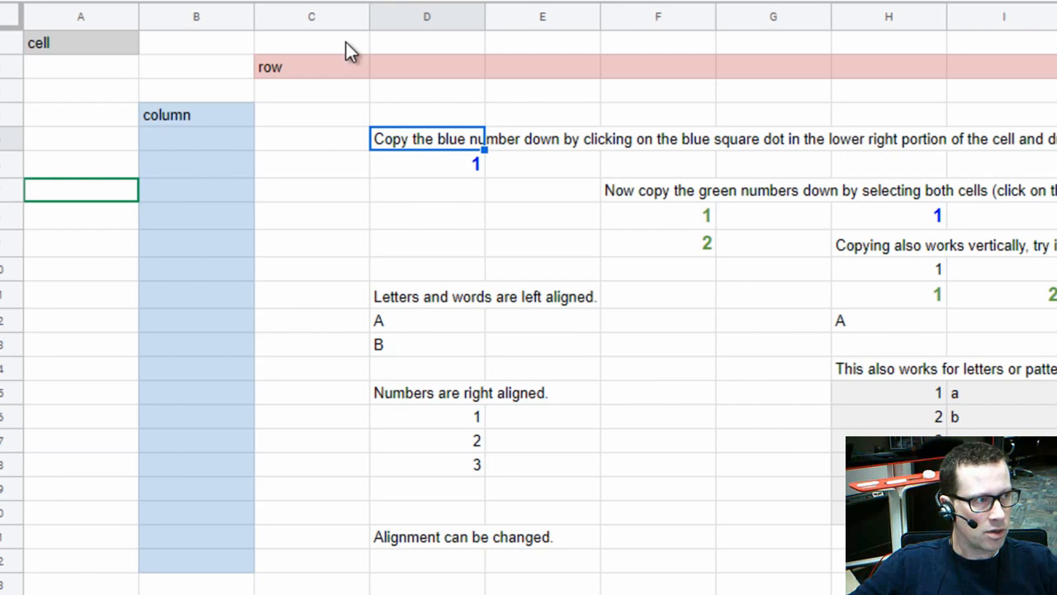
left_click(261, 1)
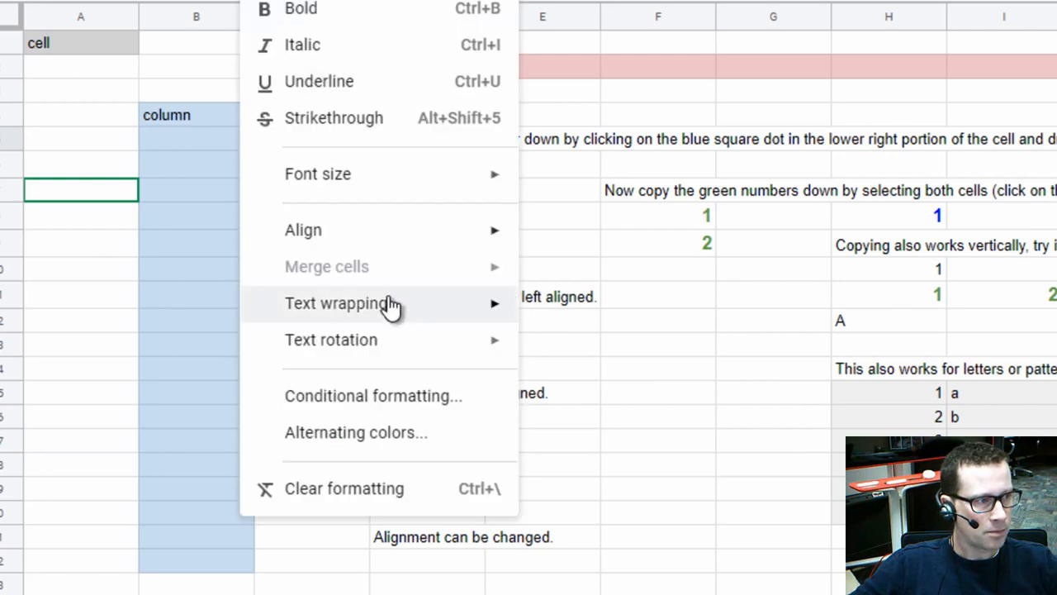
mouse_move(396, 315)
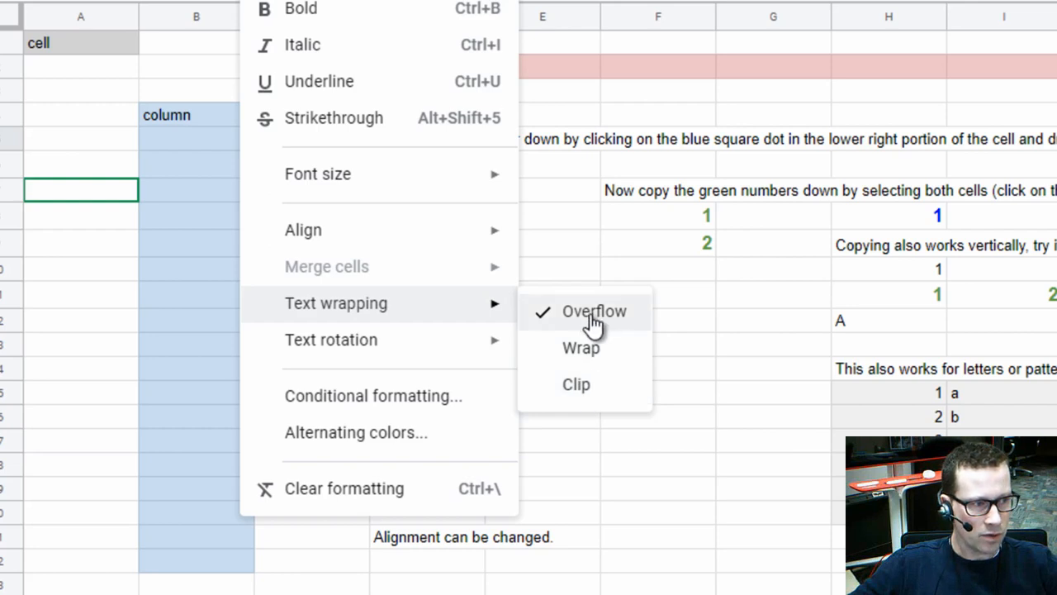
left_click(578, 385)
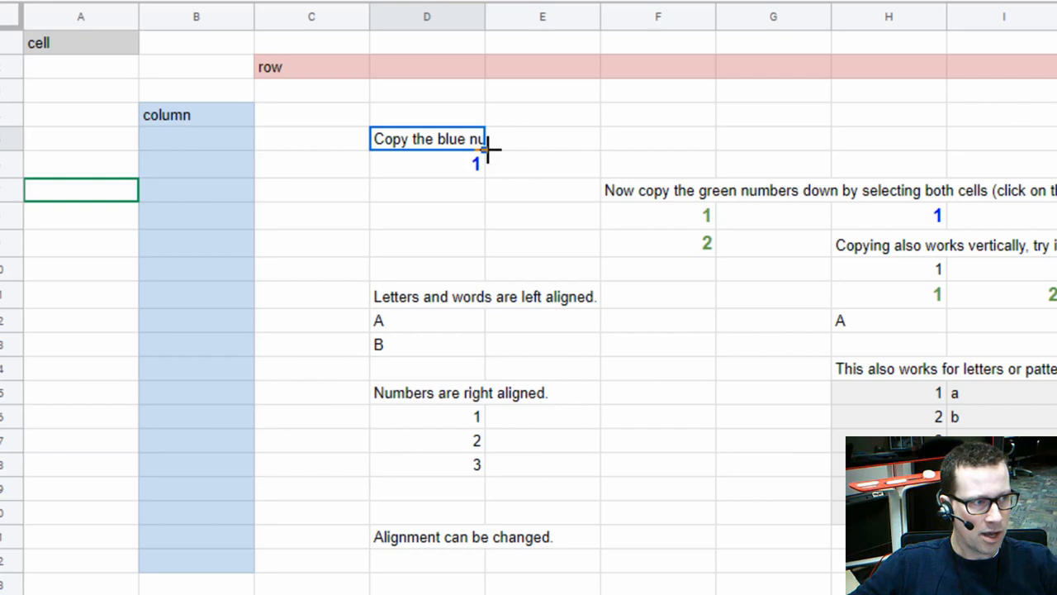
Set the text wrapping of cell D5 back to Overflow.
left_click(443, 183)
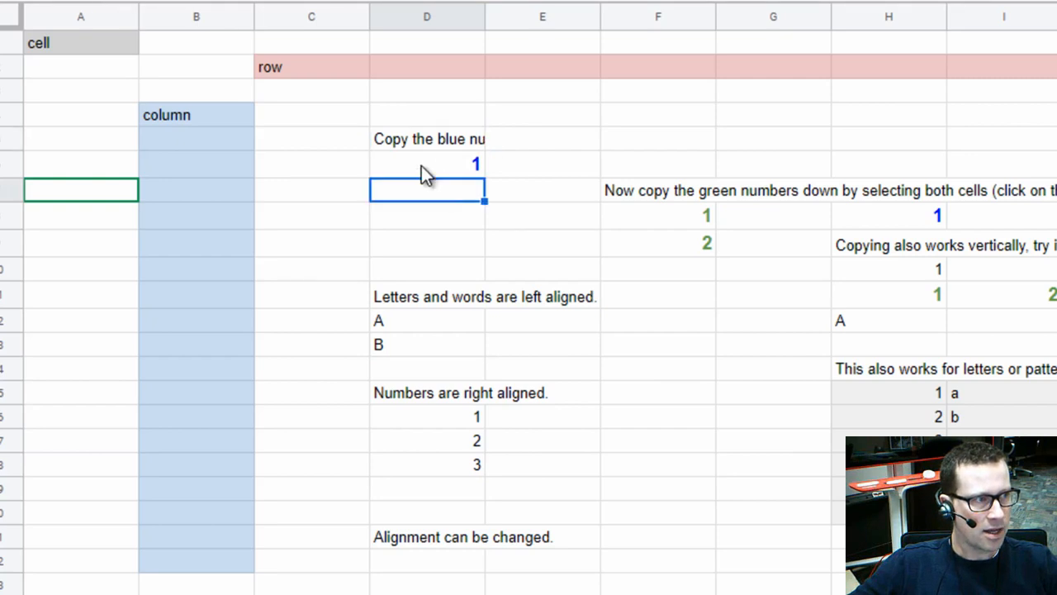
left_click(425, 144)
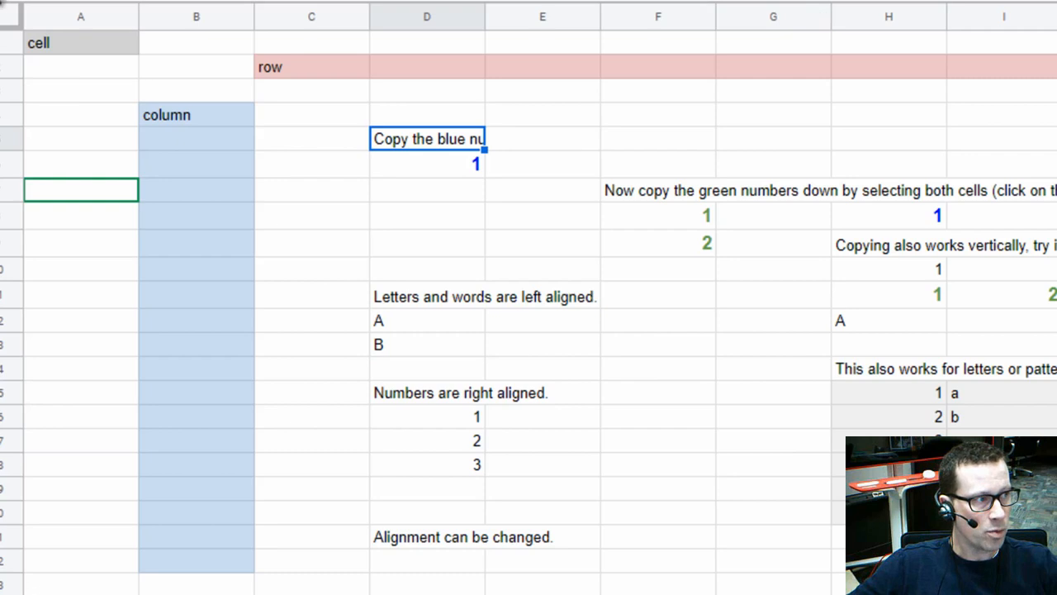
left_click(269, 0)
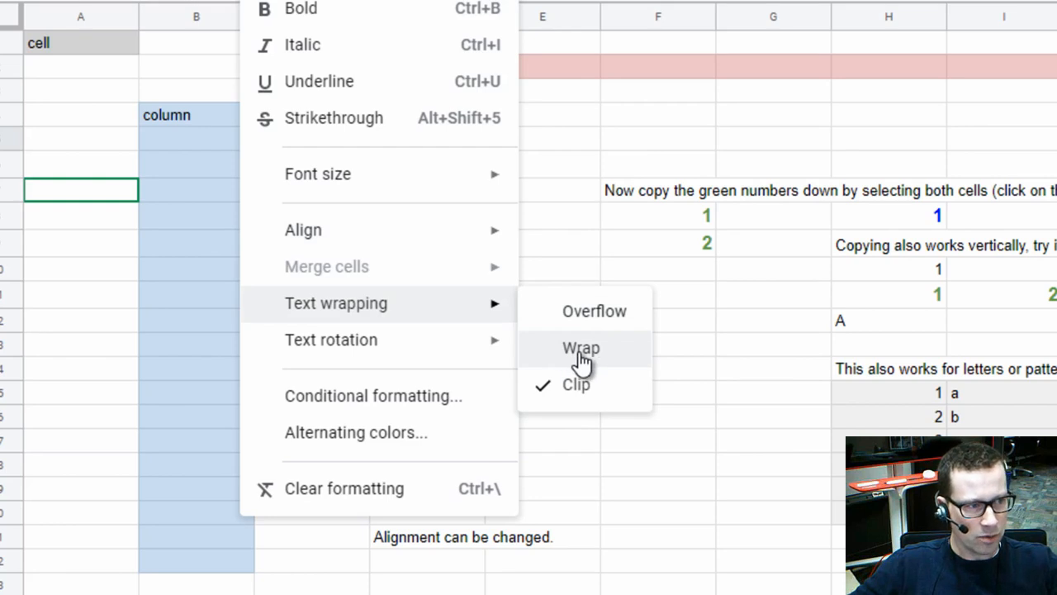
left_click(603, 314)
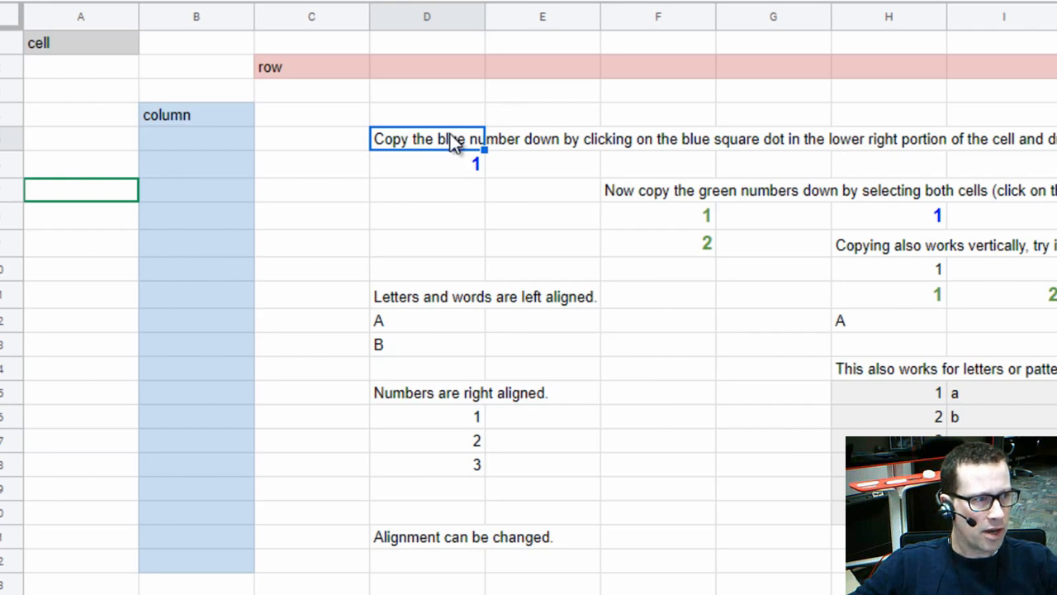
Fill the blue 1 in D6 down to D9 and extend the green 1, 2 series in F8:F9 down to F17.
left_click(447, 158)
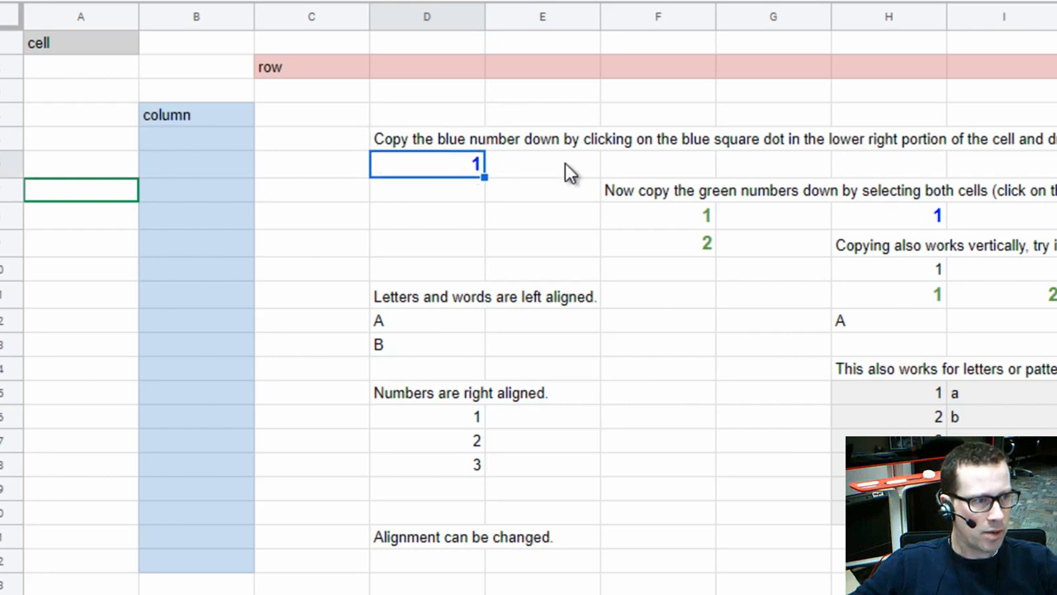
left_click_drag(484, 177, 484, 256)
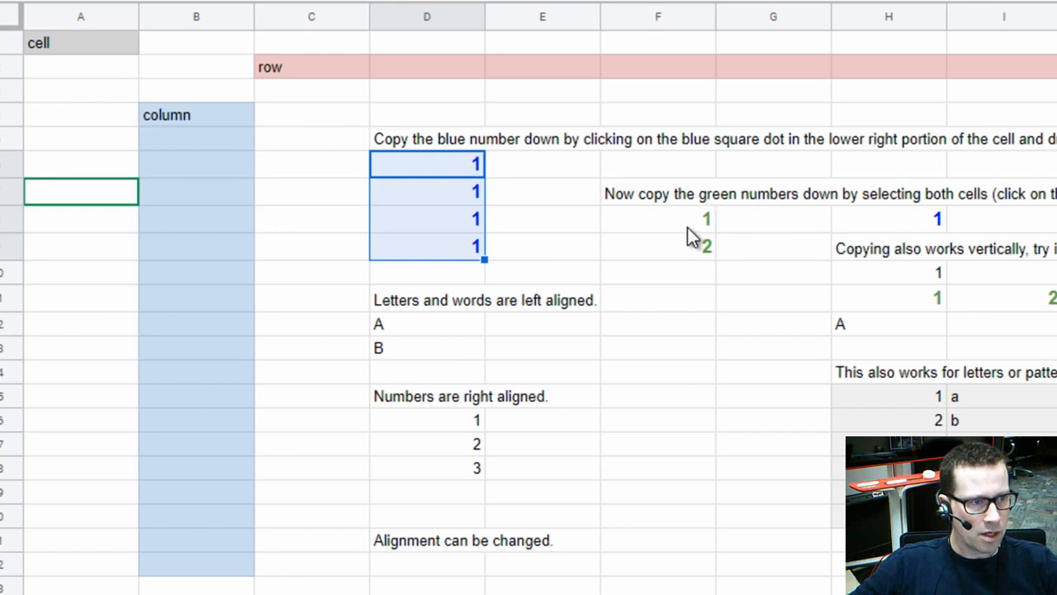
left_click_drag(680, 223, 682, 250)
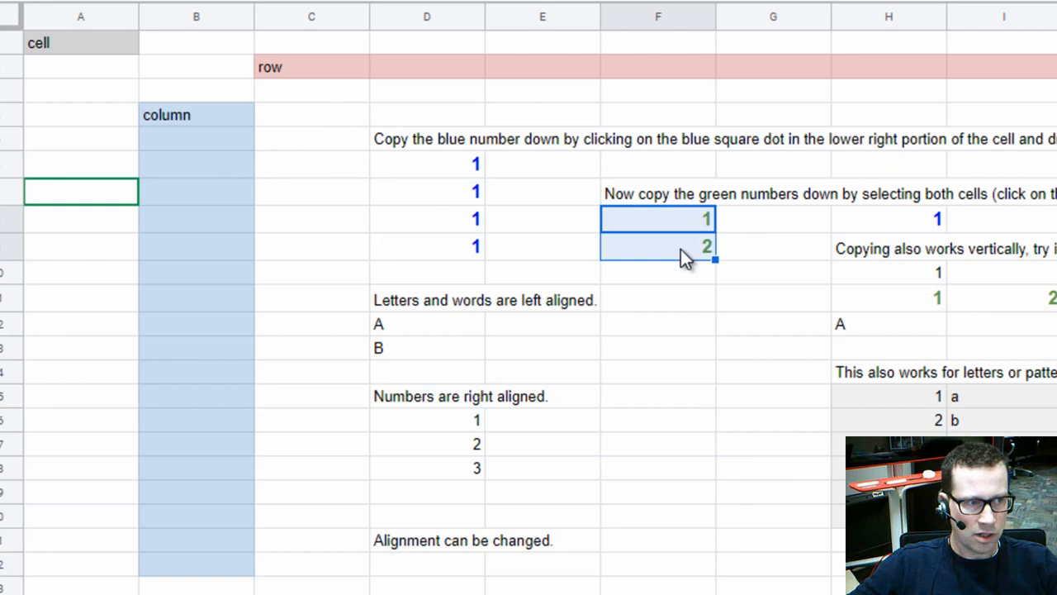
left_click(686, 221)
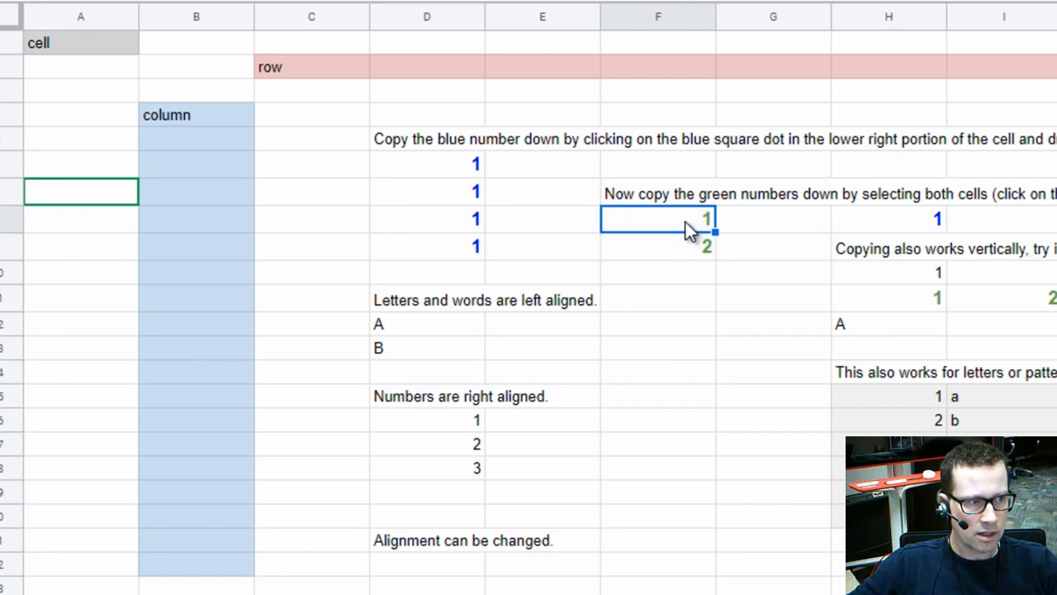
left_click_drag(686, 222, 687, 245)
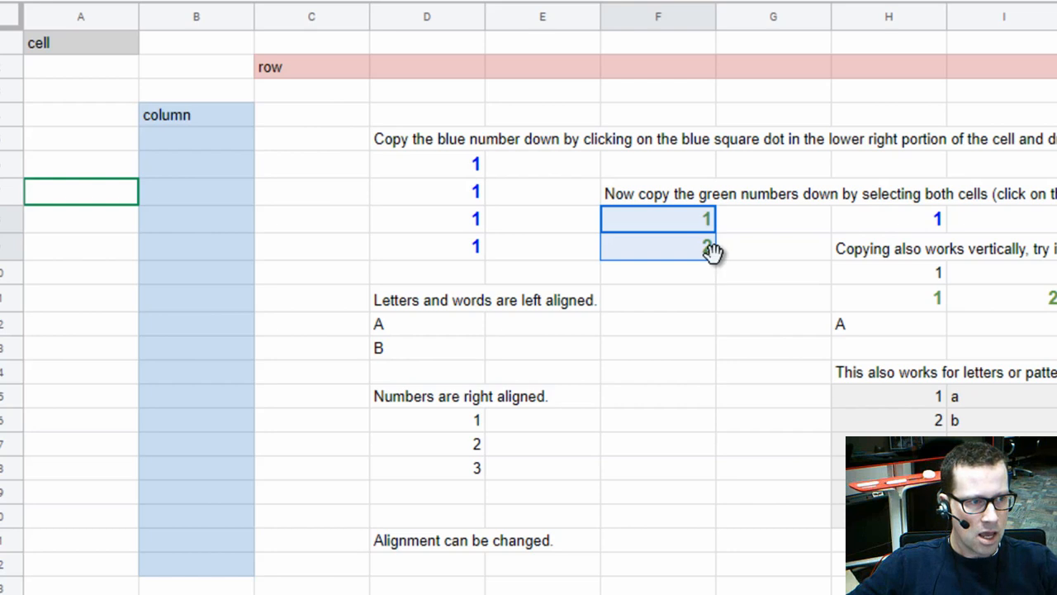
left_click_drag(716, 261, 702, 442)
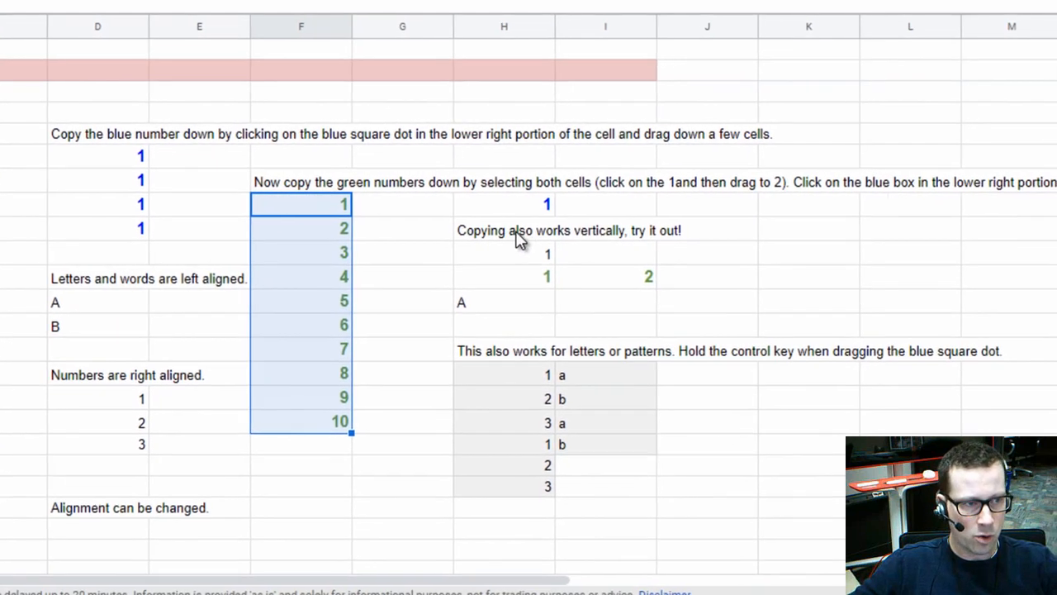
Fill the blue 1 in H8, the pair H10:I10 and the green series in H11:I11 across to column M.
left_click(533, 206)
left_click_drag(519, 213, 952, 216)
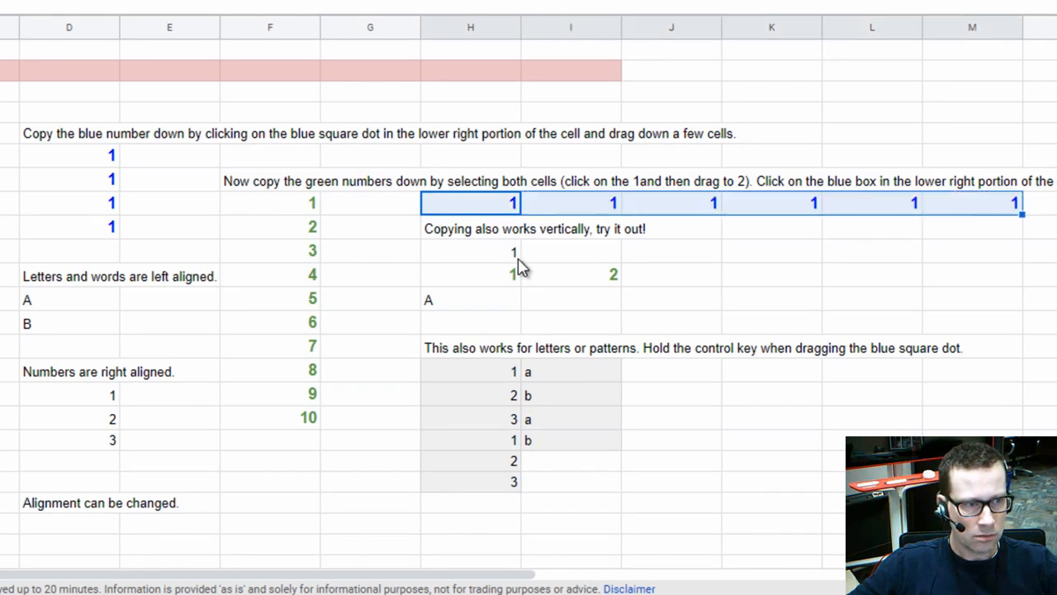
left_click_drag(511, 258, 547, 270)
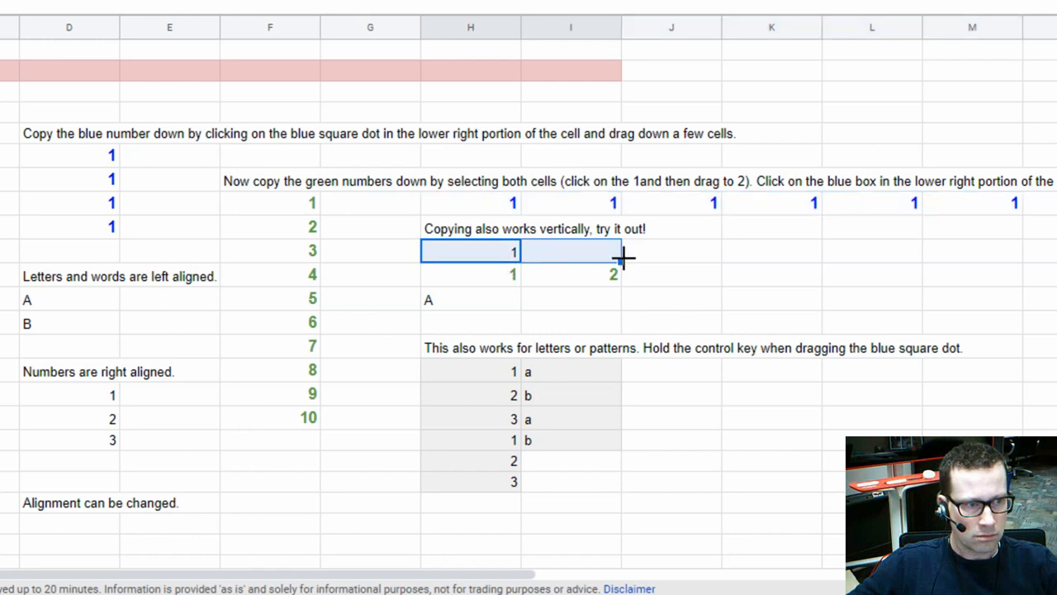
left_click_drag(626, 263, 929, 260)
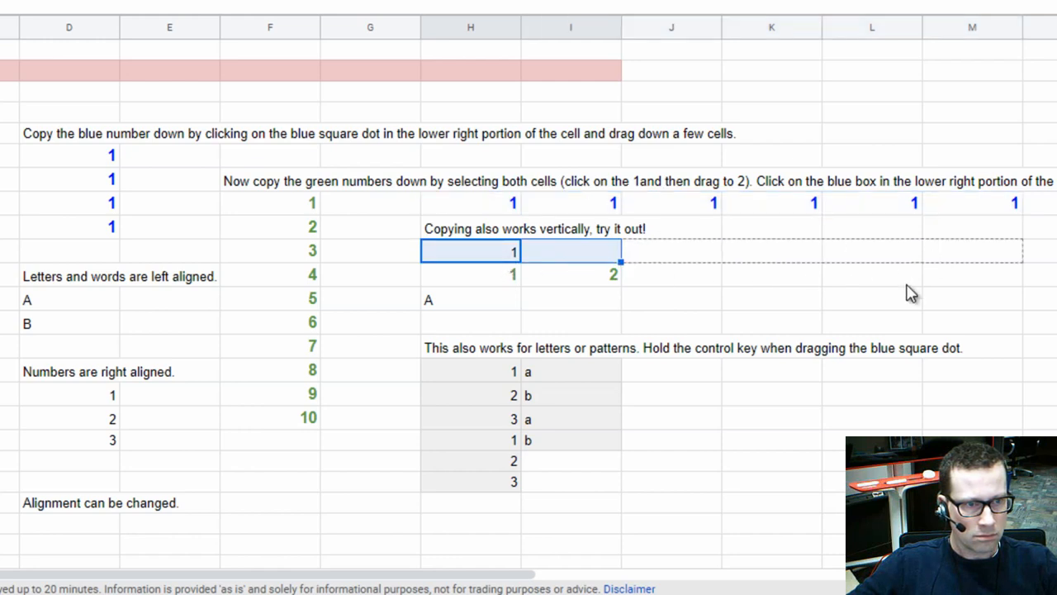
left_click_drag(510, 277, 1022, 286)
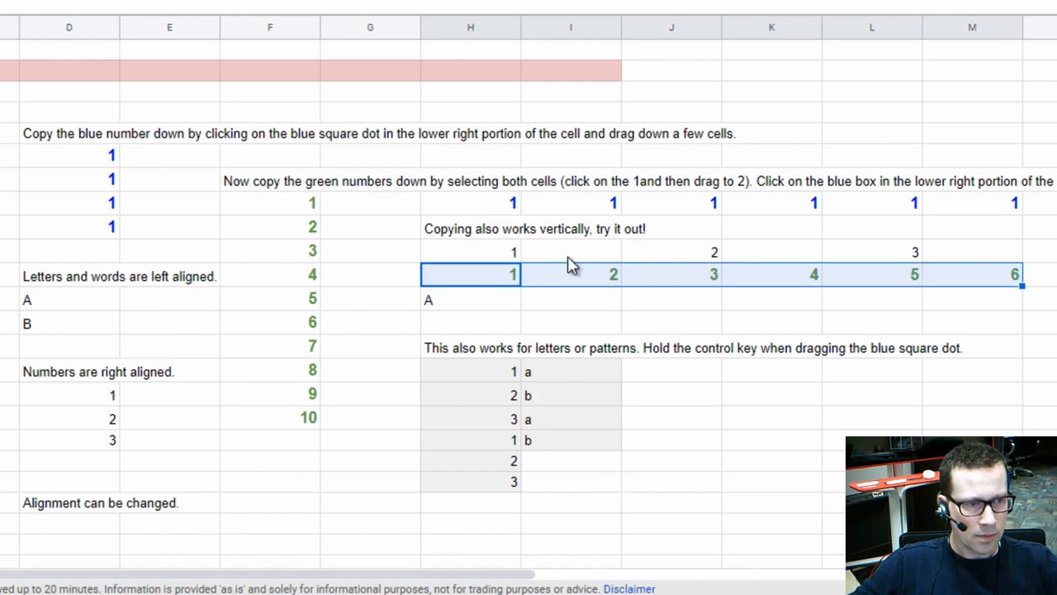
Copy the A in H12 across to L12 and repeat the a, b pattern in I15:I18 down to I26.
left_click(470, 312)
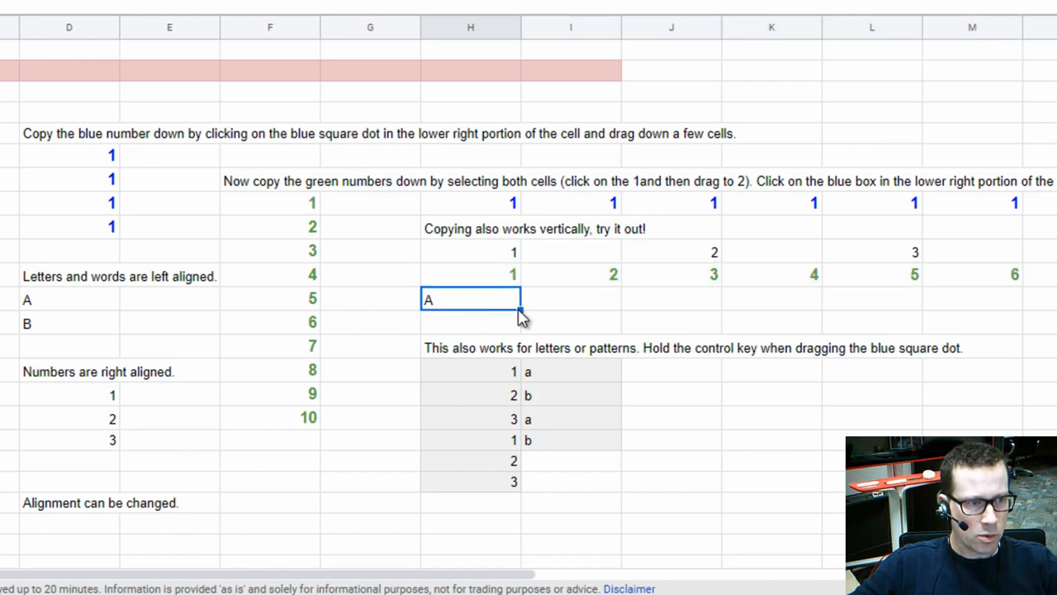
left_click_drag(520, 308, 858, 319)
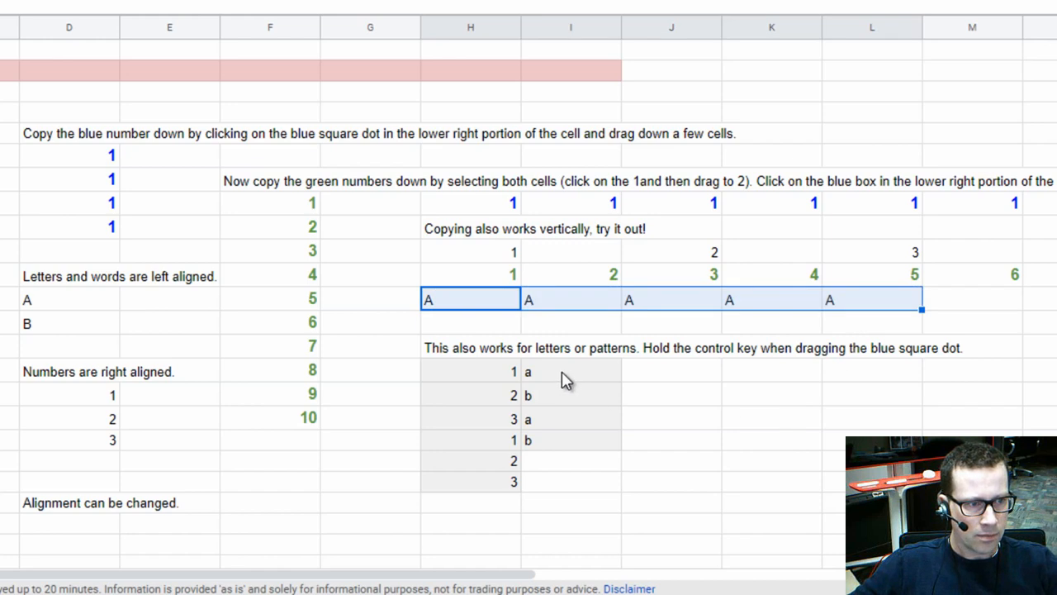
left_click_drag(566, 380, 570, 446)
scroll(760, 470, "down", 2)
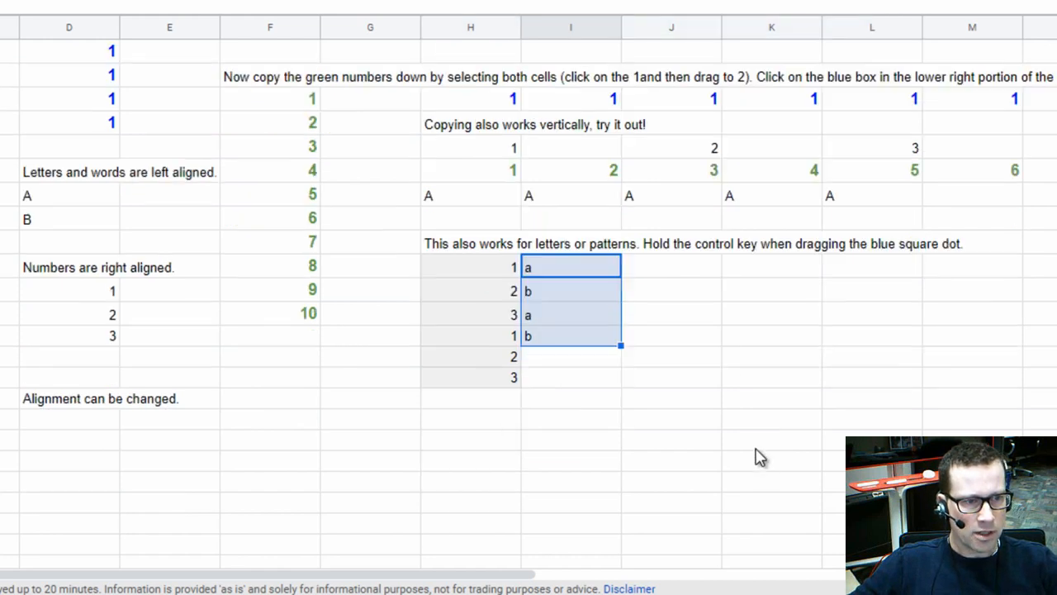
left_click_drag(621, 346, 623, 509)
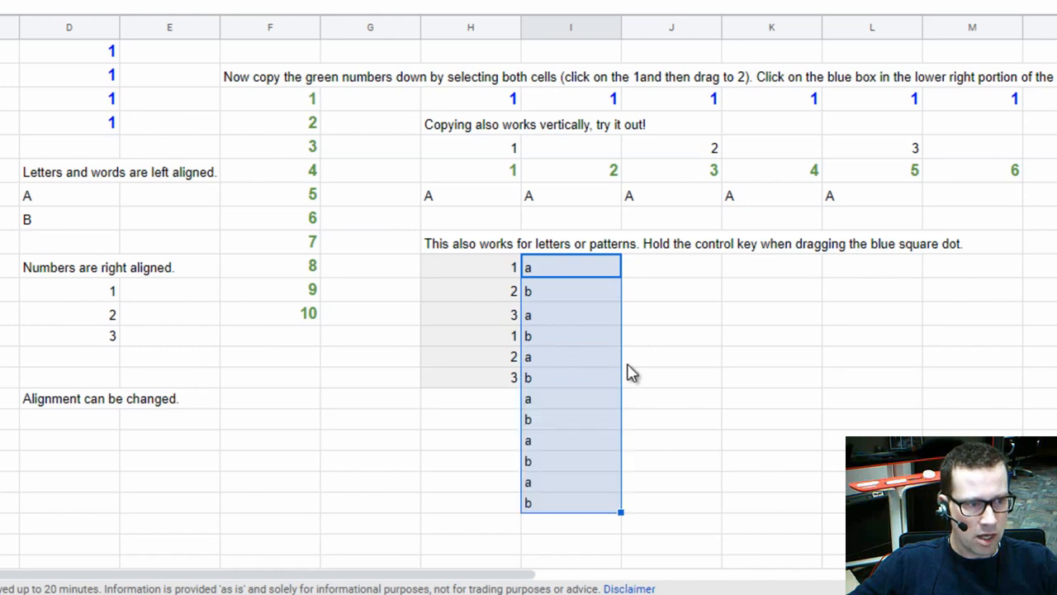
Extend H15:H20 down to H26 as a series, undo it, and fill down to H26 as a repeating 1, 2, 3 pattern instead.
left_click_drag(489, 268, 506, 511)
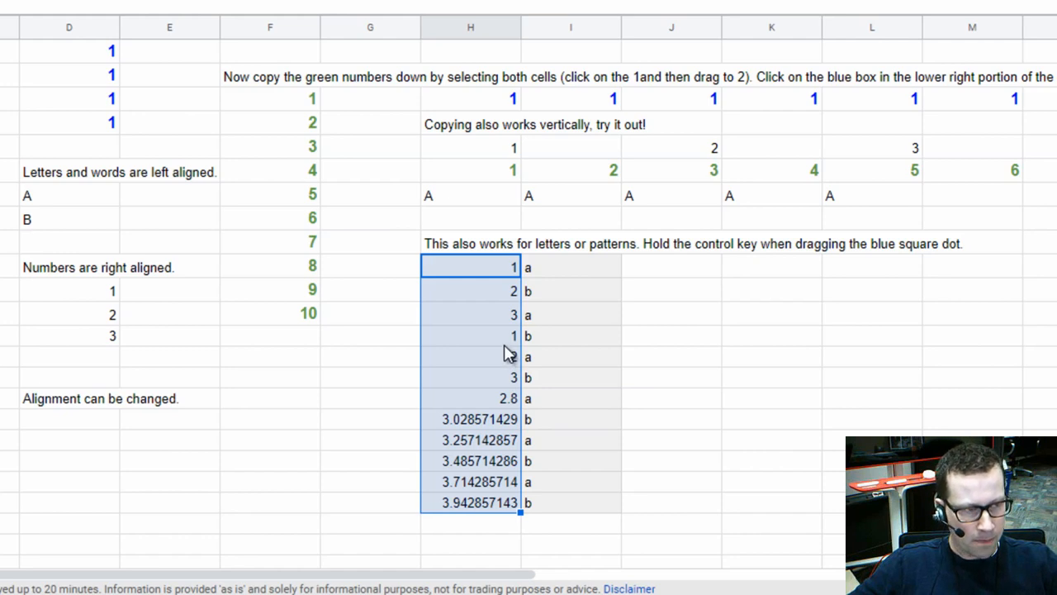
key("ctrl+z")
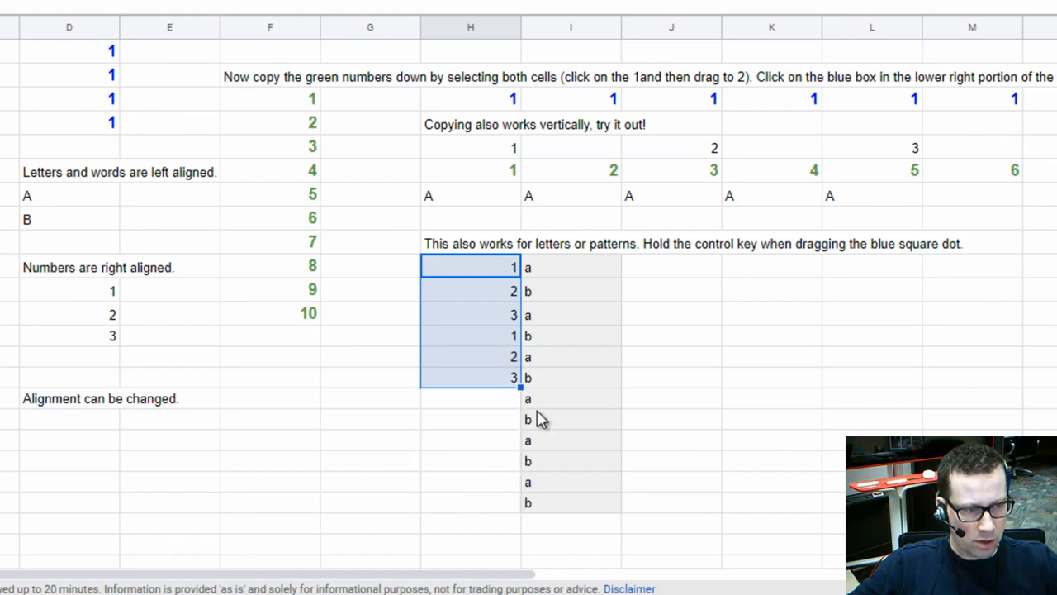
left_click_drag(520, 386, 520, 501)
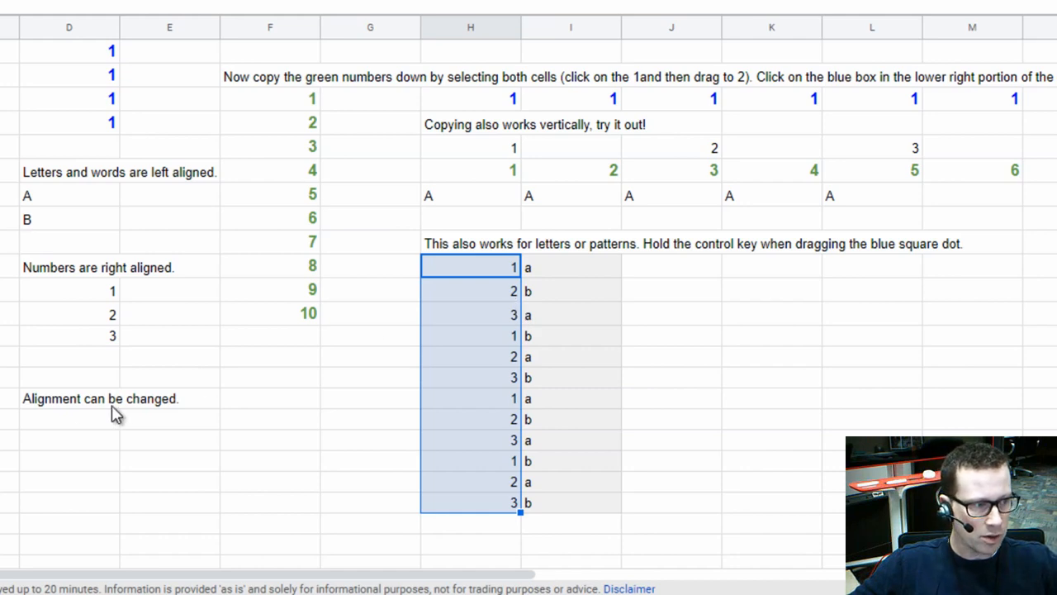
Select the "Alignment can be changed." cell D21.
left_click(73, 403)
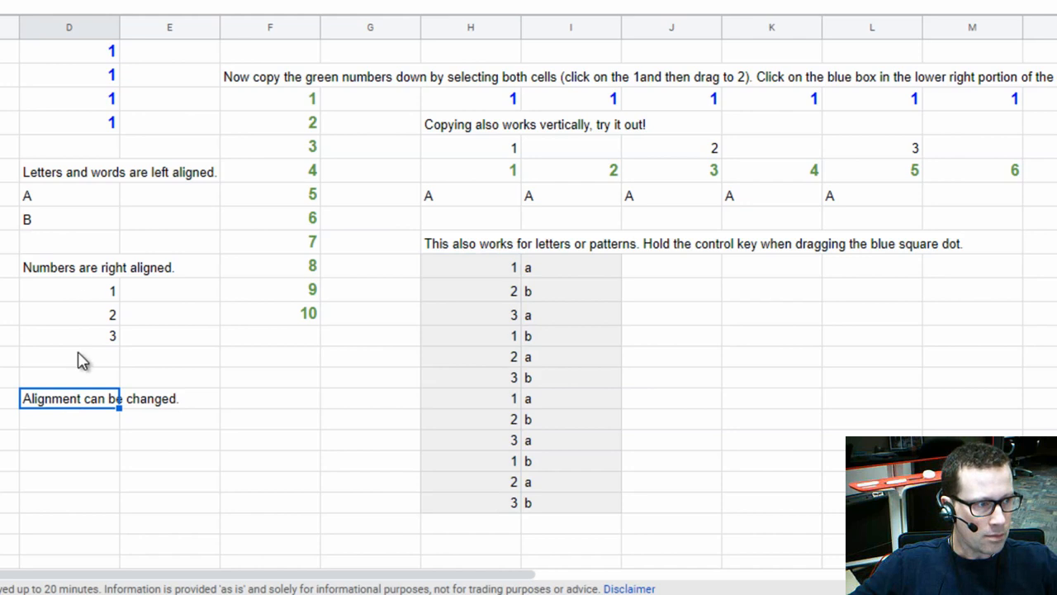
left_click(82, 179)
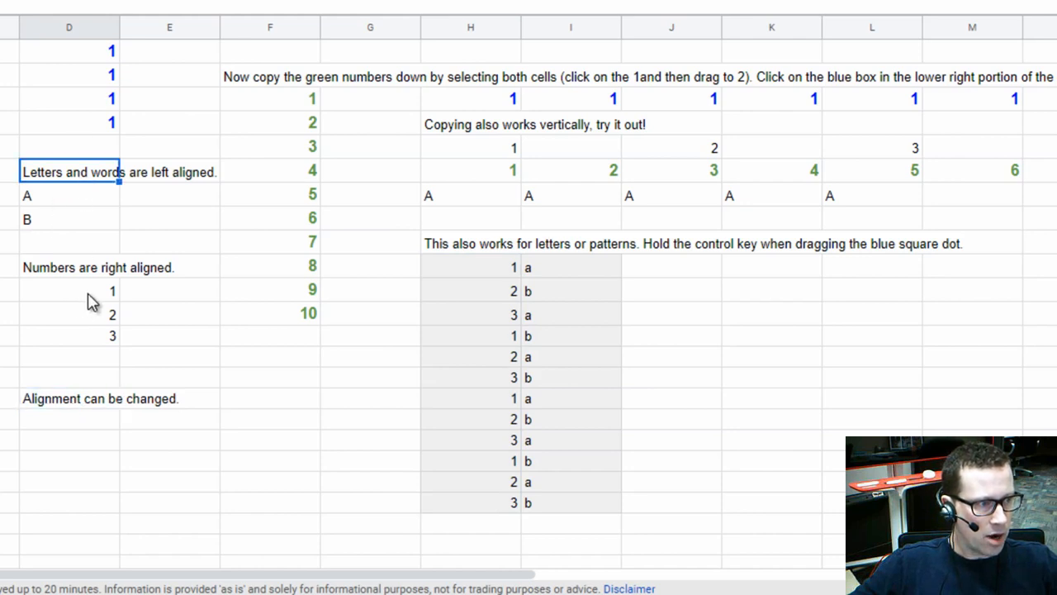
left_click(76, 402)
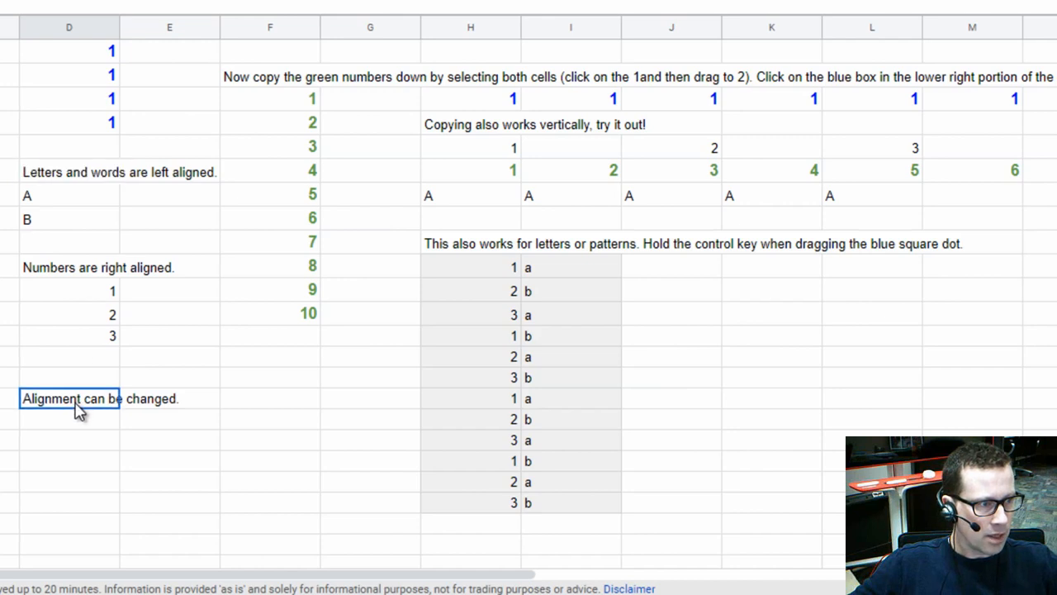